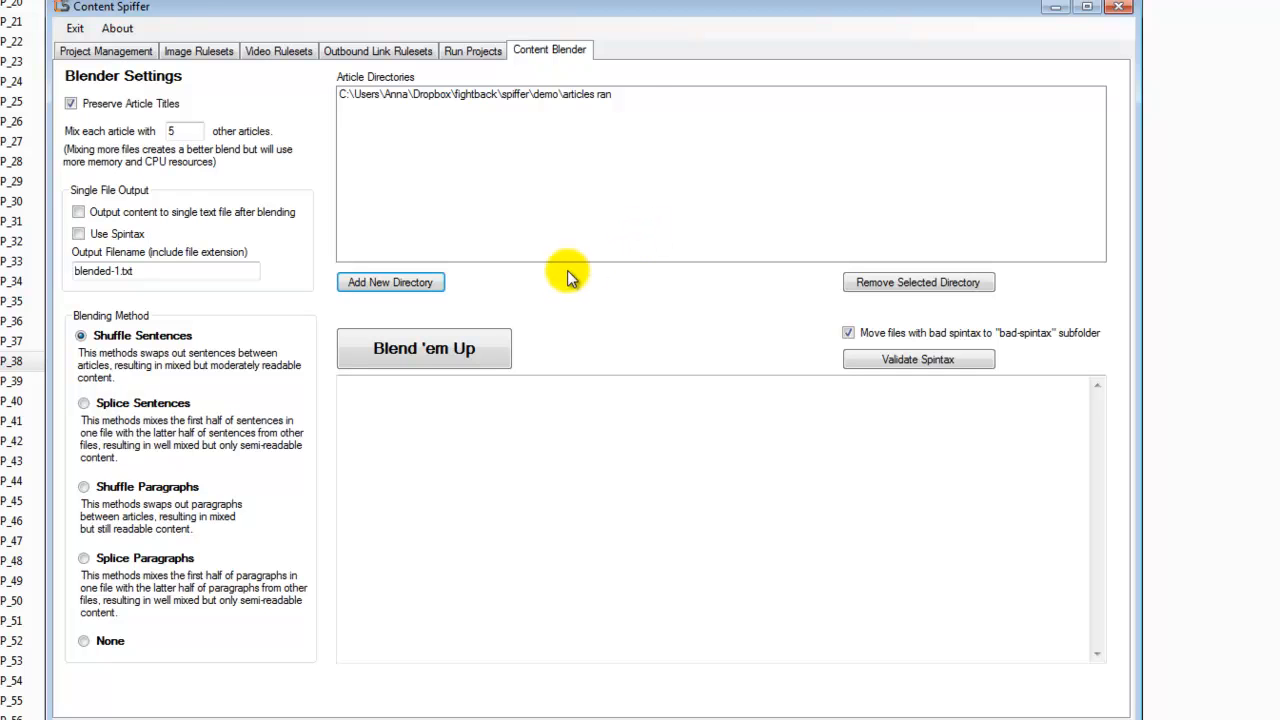
# Add the demo\Michael_spin folder to the article directories and set each article to mix with 10 other articles
pyautogui.click(428, 285)
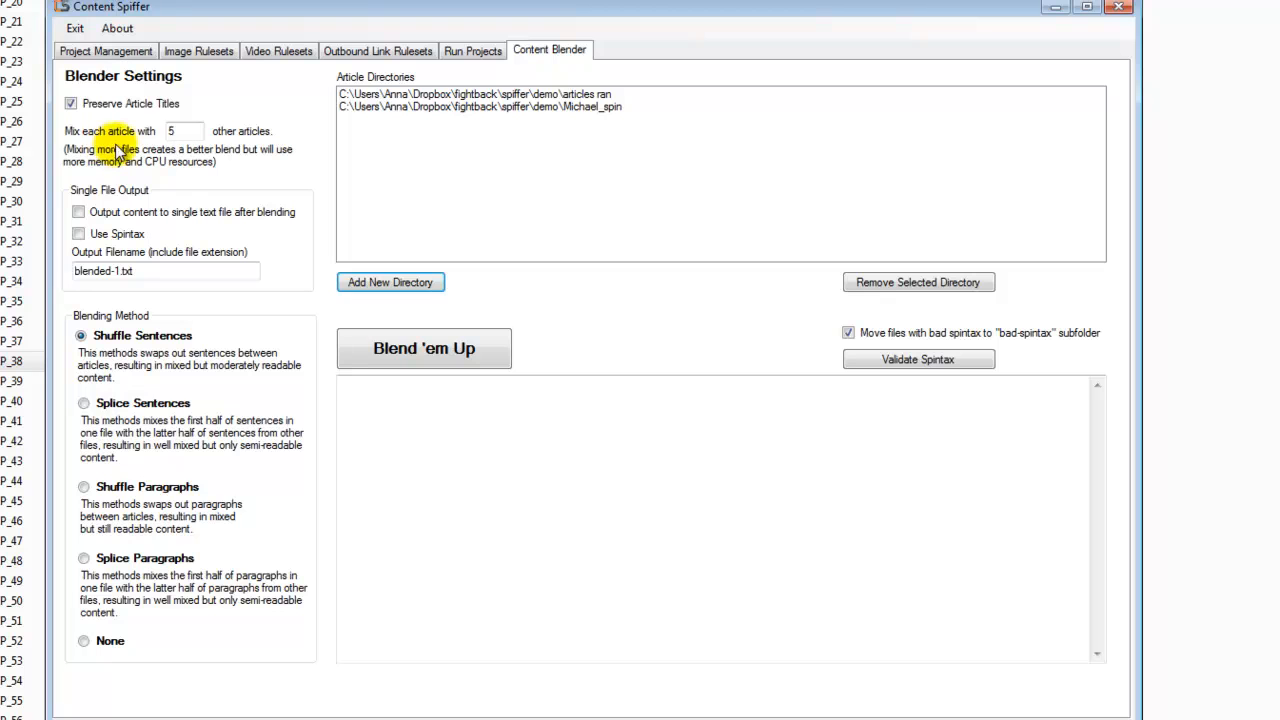
pyautogui.doubleClick(170, 132)
pyautogui.write('10')
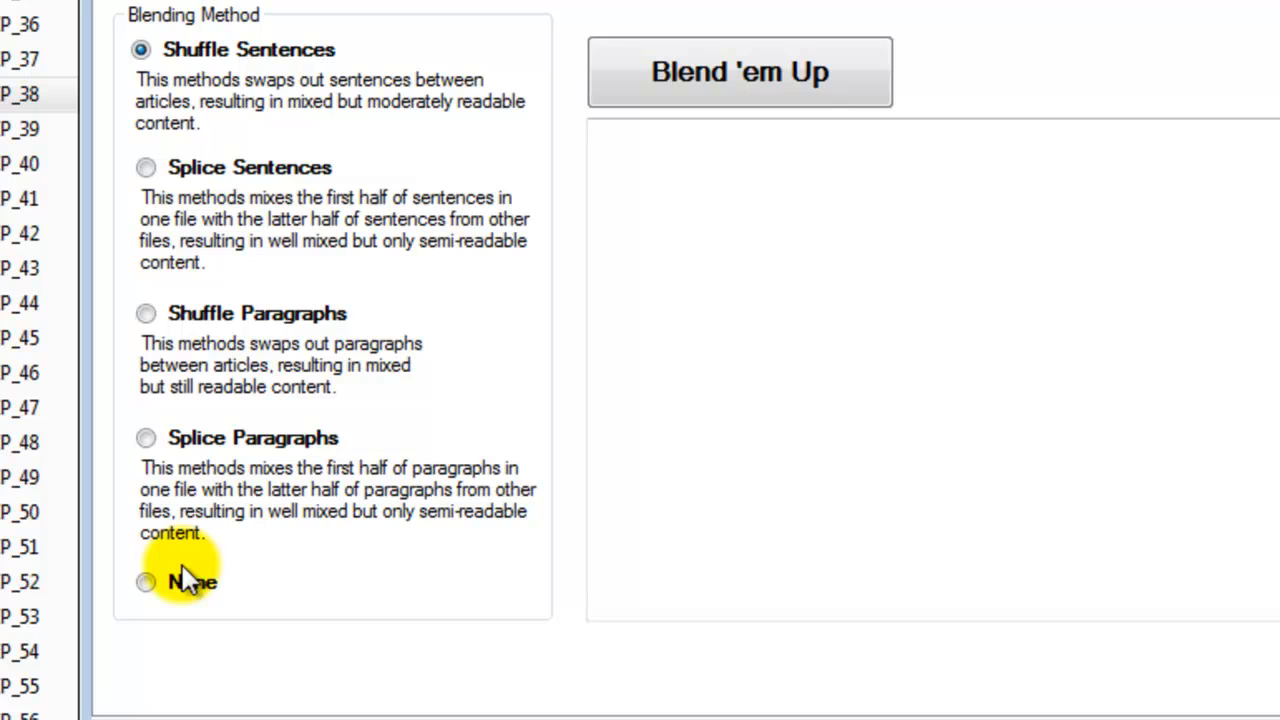
# Enable single text file output with spintax and set the blending method to Splice Sentences
pyautogui.click(1024, 125)
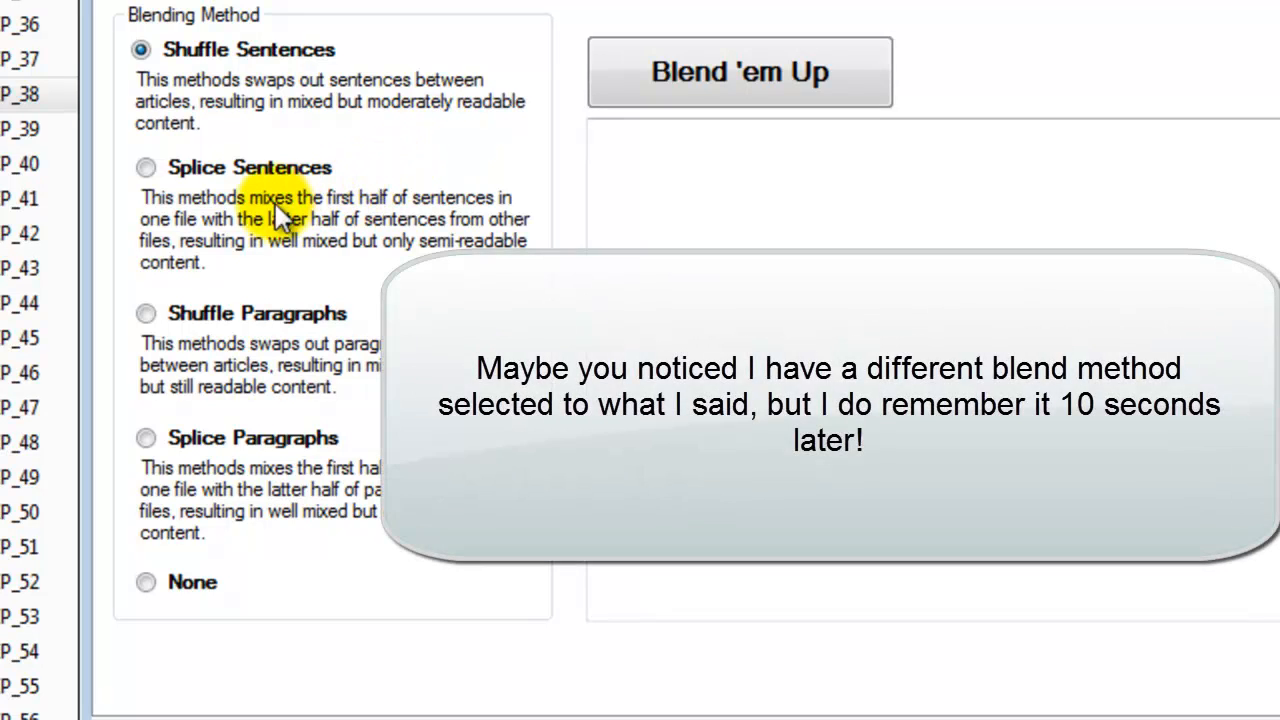
pyautogui.click(83, 177)
pyautogui.click(85, 201)
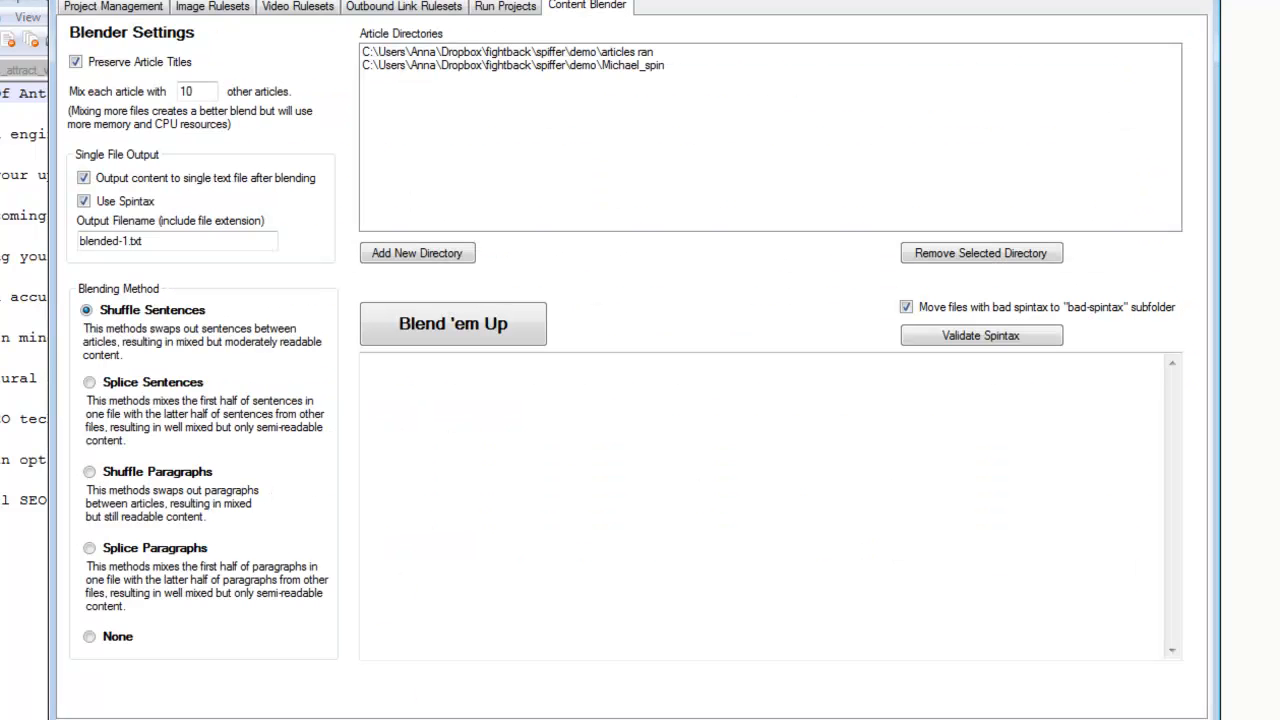
pyautogui.click(100, 384)
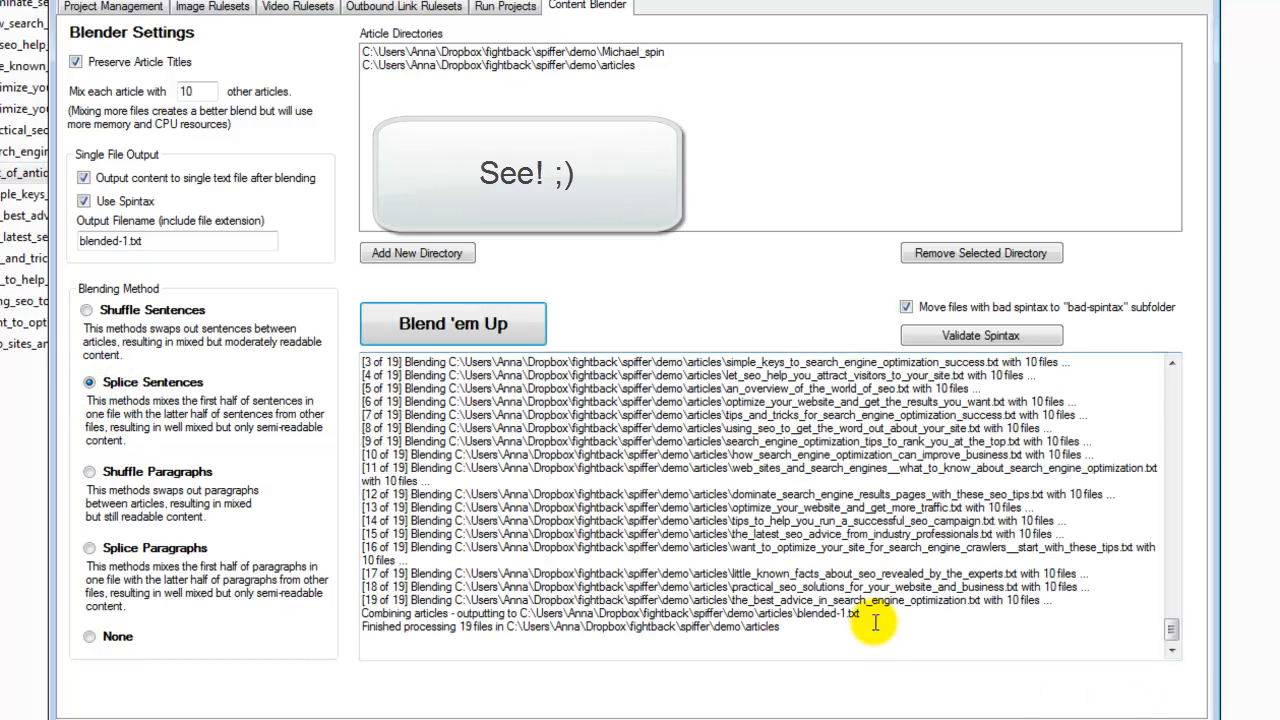
pyautogui.moveTo(1174, 630)
pyautogui.mouseDown()
pyautogui.moveTo(1171, 371)
pyautogui.moveTo(1177, 634)
pyautogui.mouseUp()
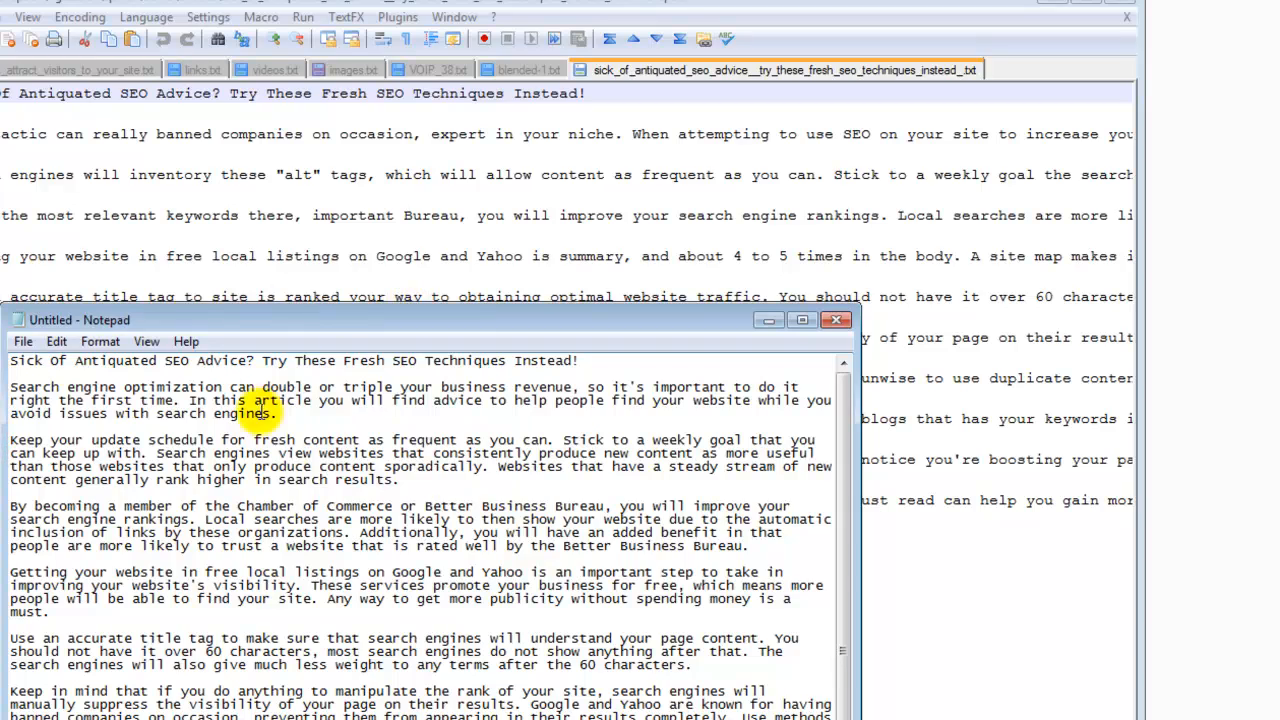
# Place the original article in Notepad beside the blended sick_of_antiquated_seo_advice file and compare matching passages in both
pyautogui.moveTo(636, 320); pyautogui.dragTo(1279, 128)
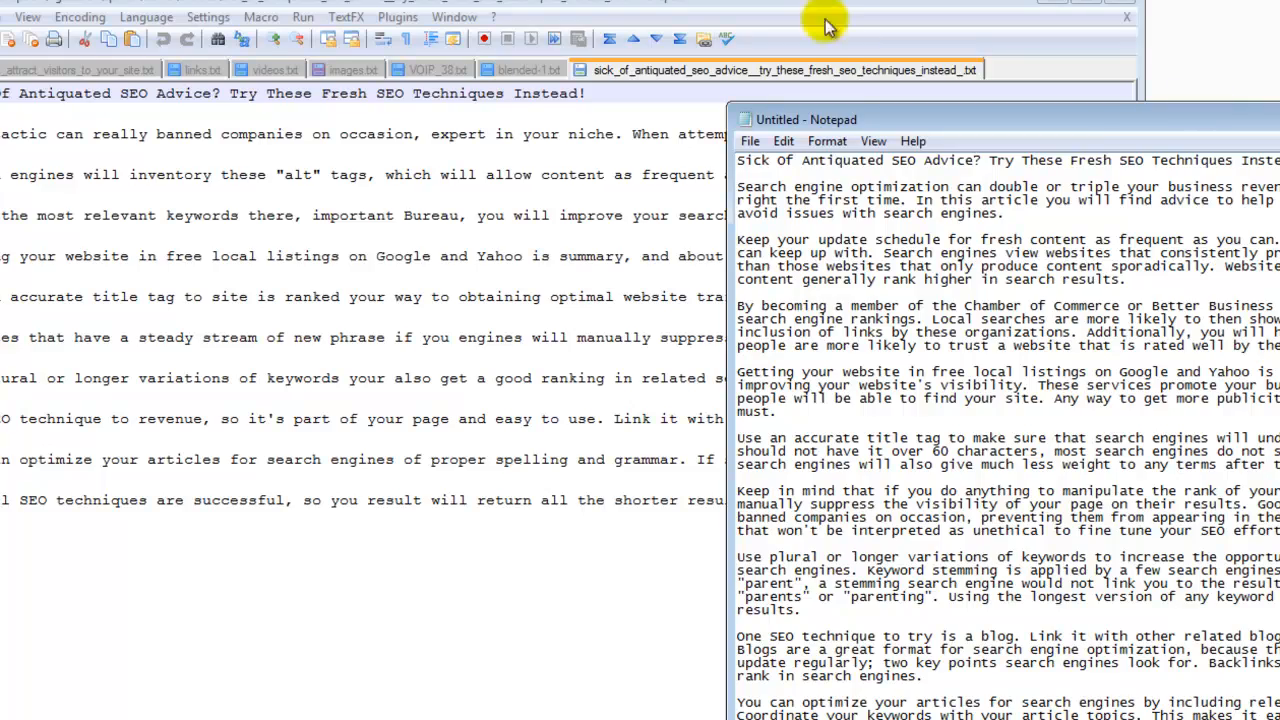
pyautogui.moveTo(838, 1); pyautogui.dragTo(550, 0)
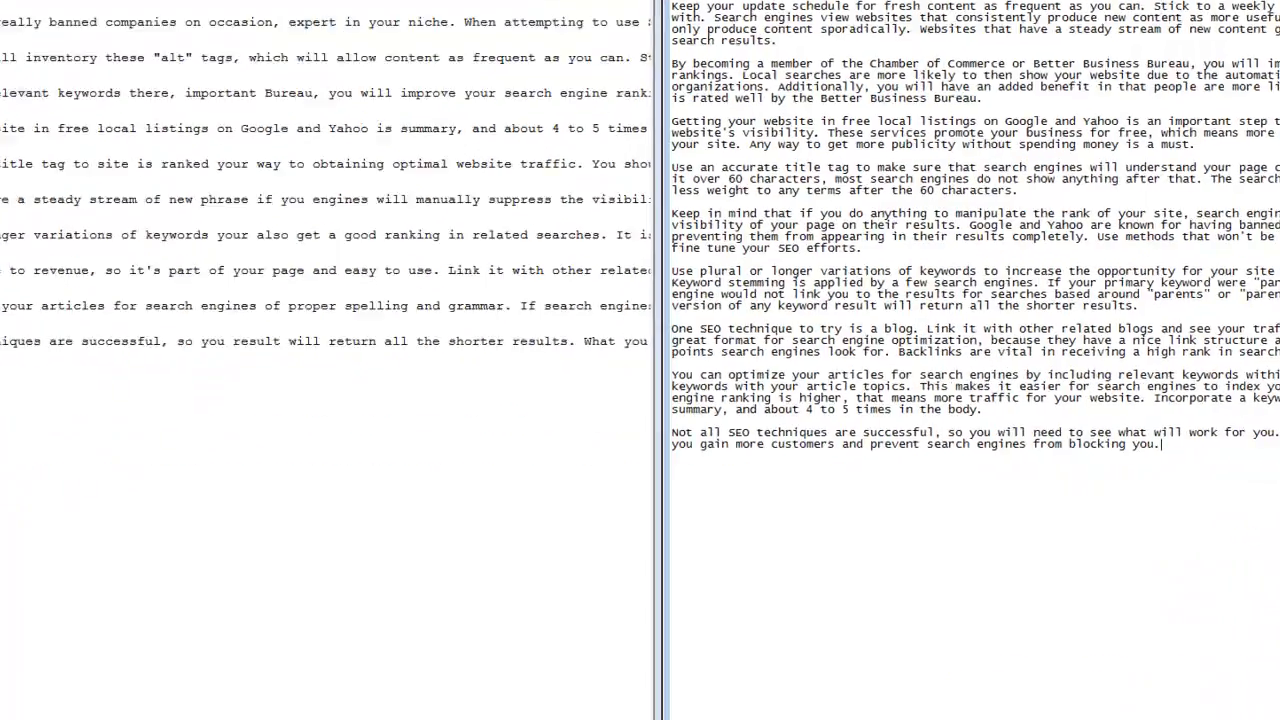
pyautogui.moveTo(20, 80); pyautogui.dragTo(494, 80)
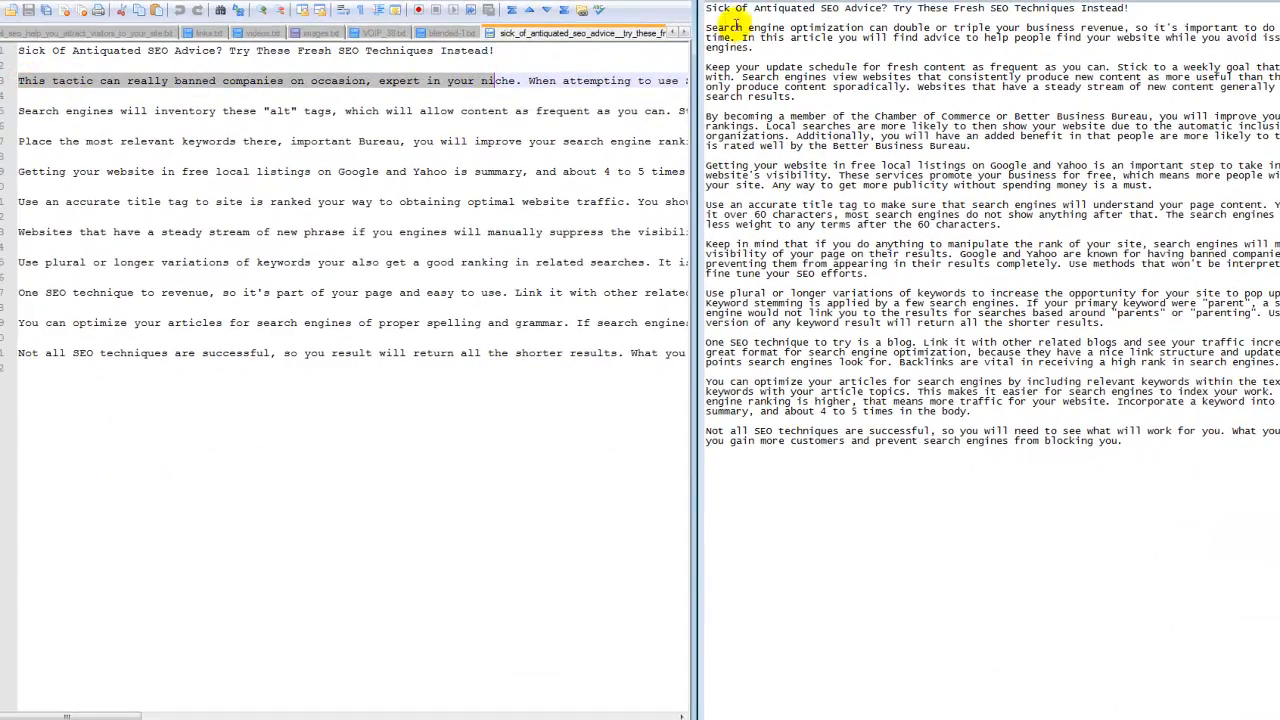
pyautogui.moveTo(1128, 9); pyautogui.dragTo(697, 10)
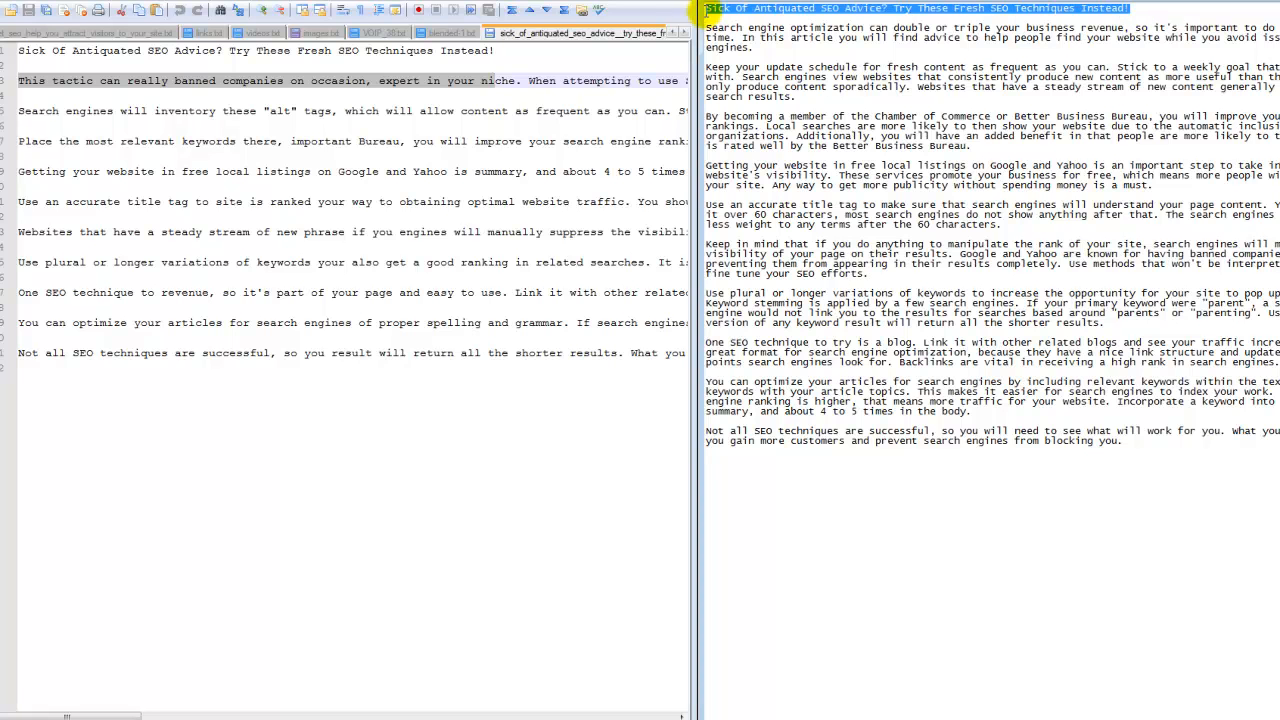
pyautogui.click(270, 82)
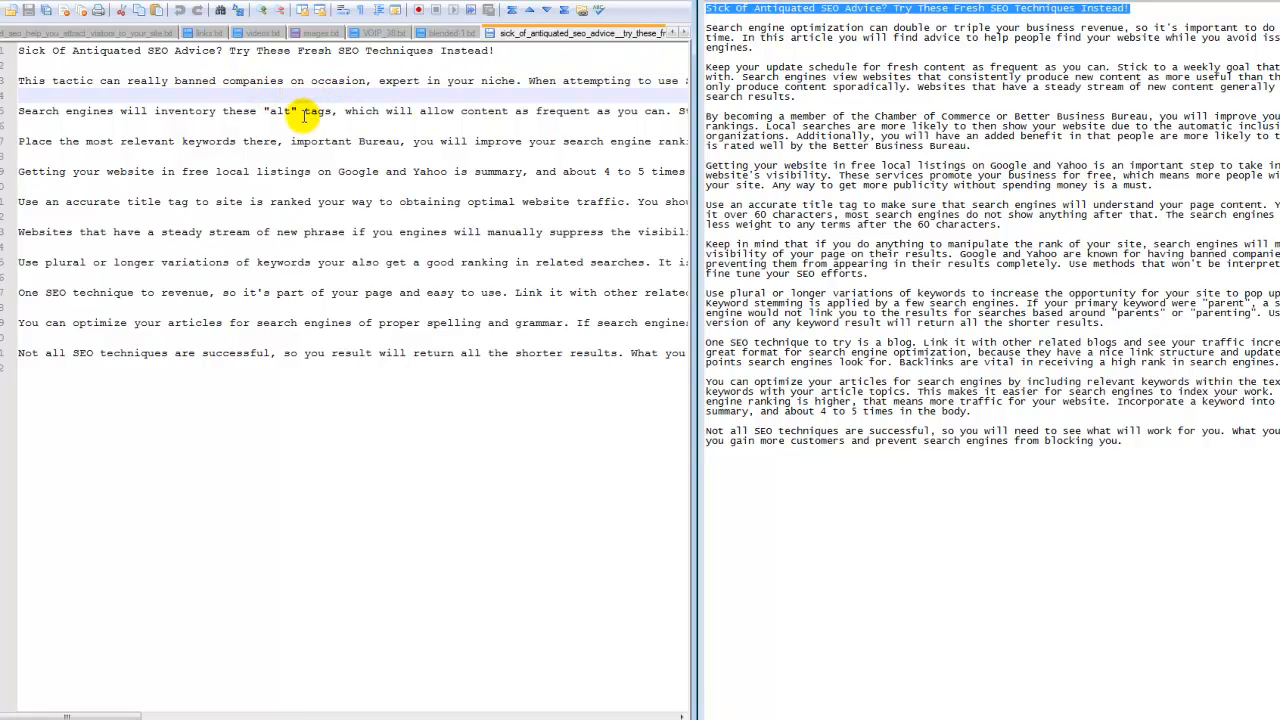
pyautogui.moveTo(740, 77); pyautogui.dragTo(778, 77)
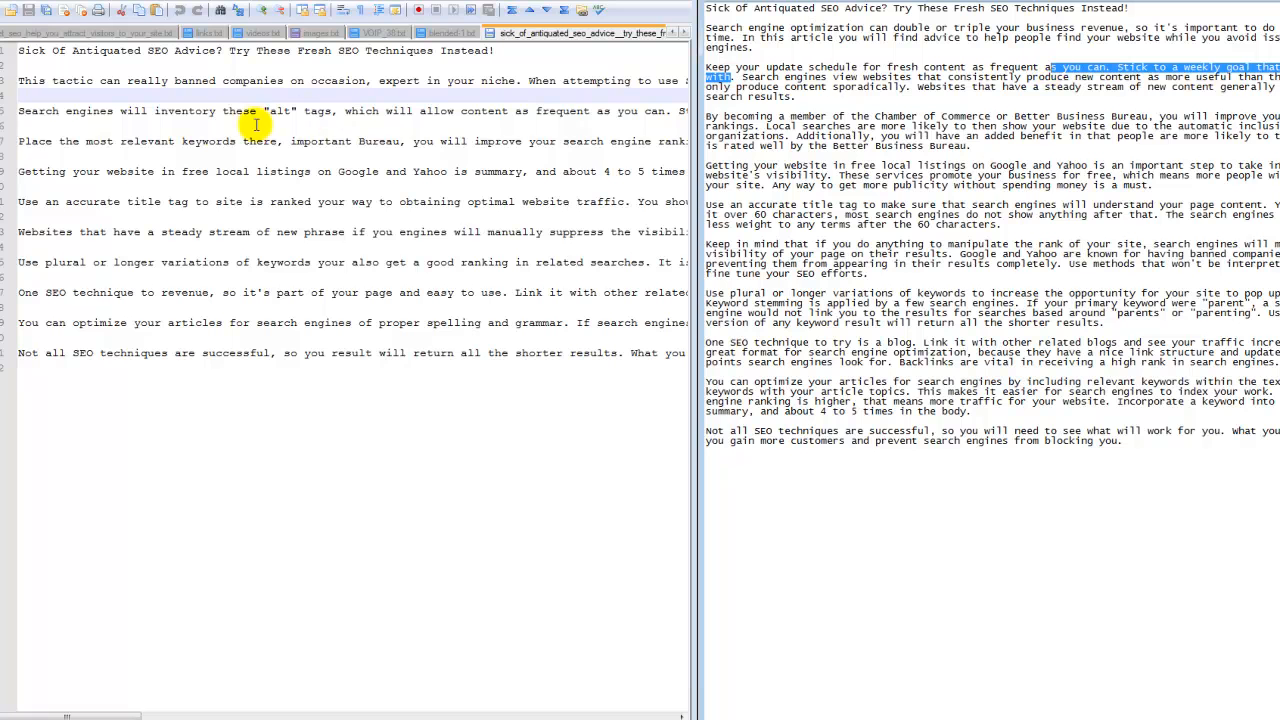
pyautogui.moveTo(221, 141); pyautogui.dragTo(609, 163)
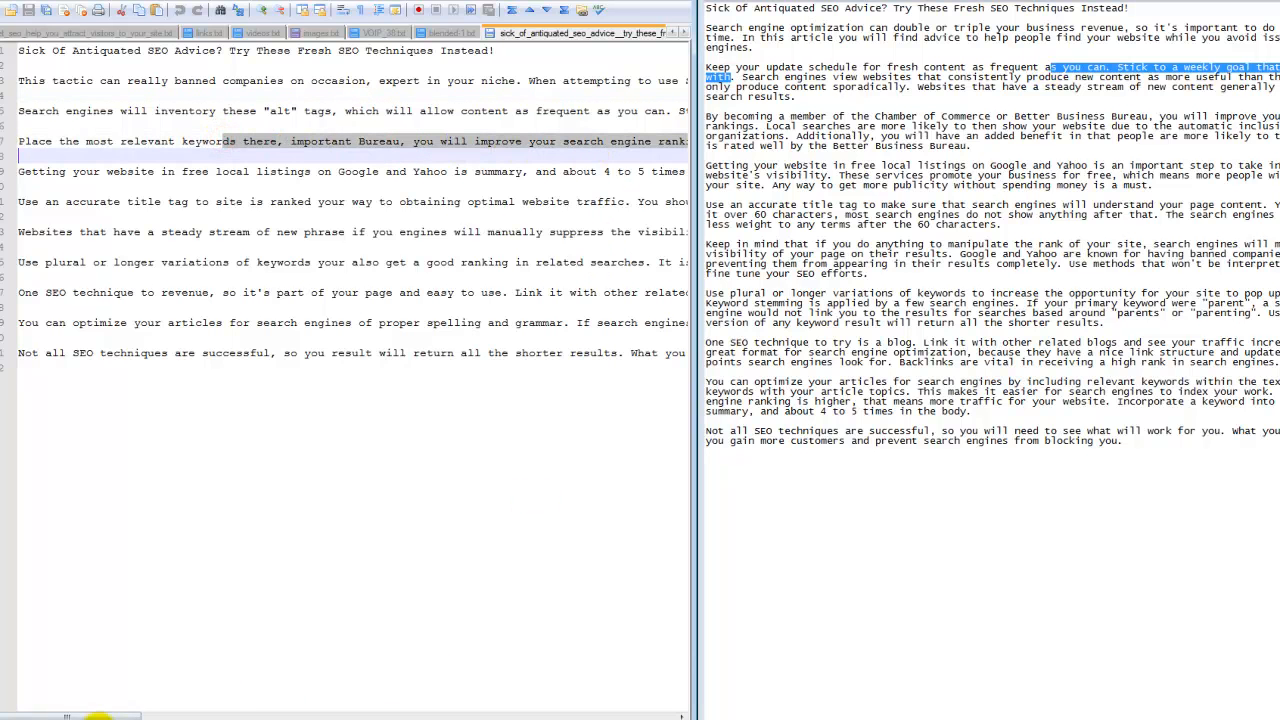
pyautogui.moveTo(108, 714); pyautogui.dragTo(430, 712)
pyautogui.moveTo(1002, 224); pyautogui.dragTo(745, 223)
pyautogui.moveTo(427, 201); pyautogui.dragTo(200, 213)
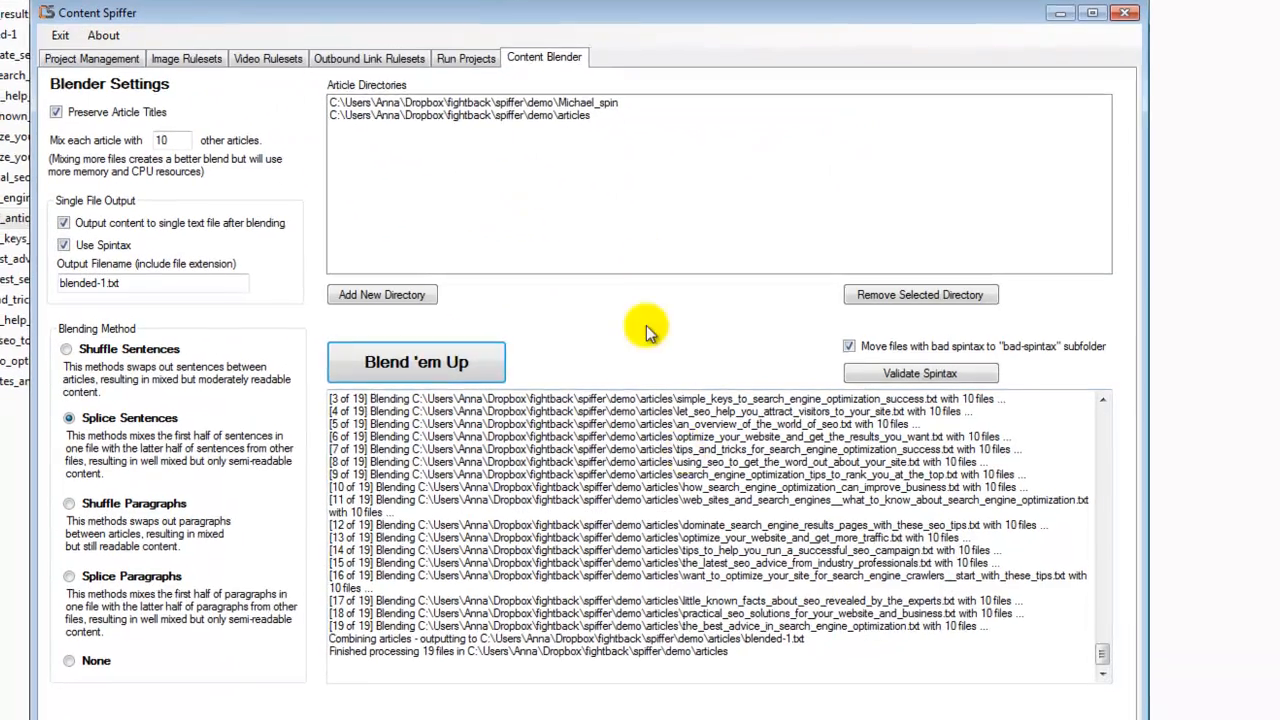
# Review the blending log for the Michael_spin directory and locate the Michael_spin zip archive in the demo folder
pyautogui.click(535, 103)
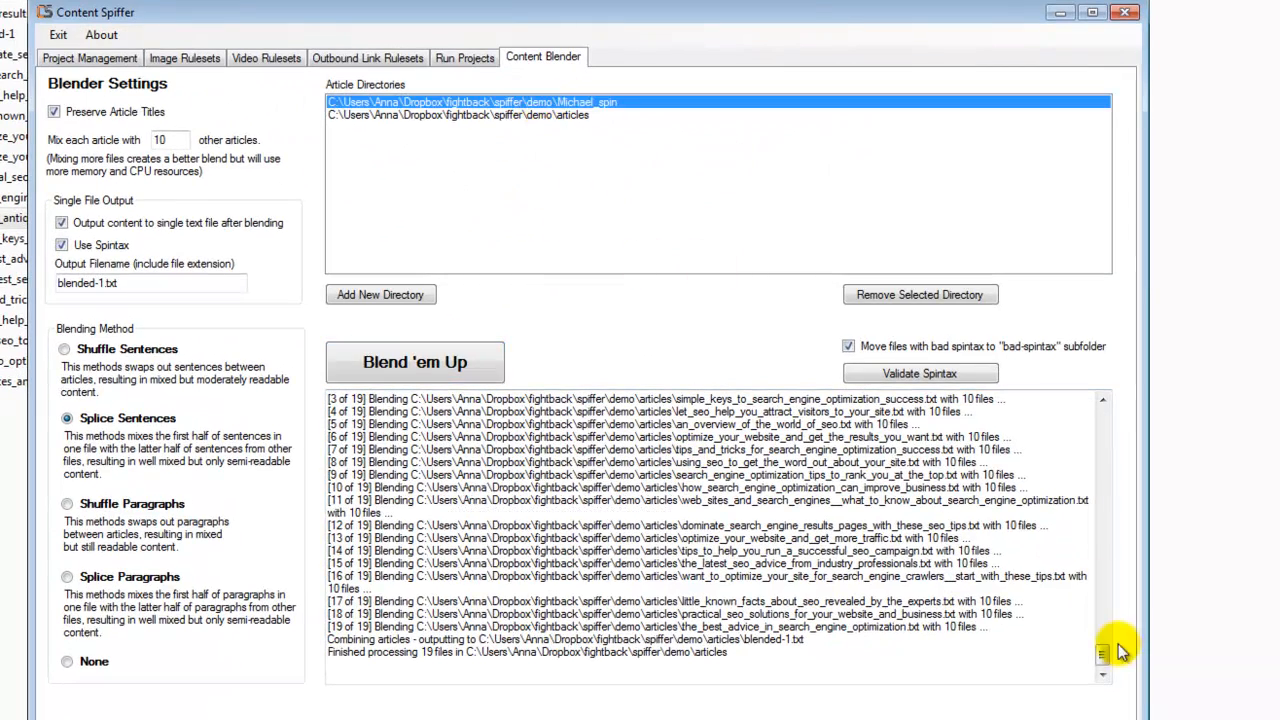
pyautogui.moveTo(1102, 653); pyautogui.dragTo(1097, 543)
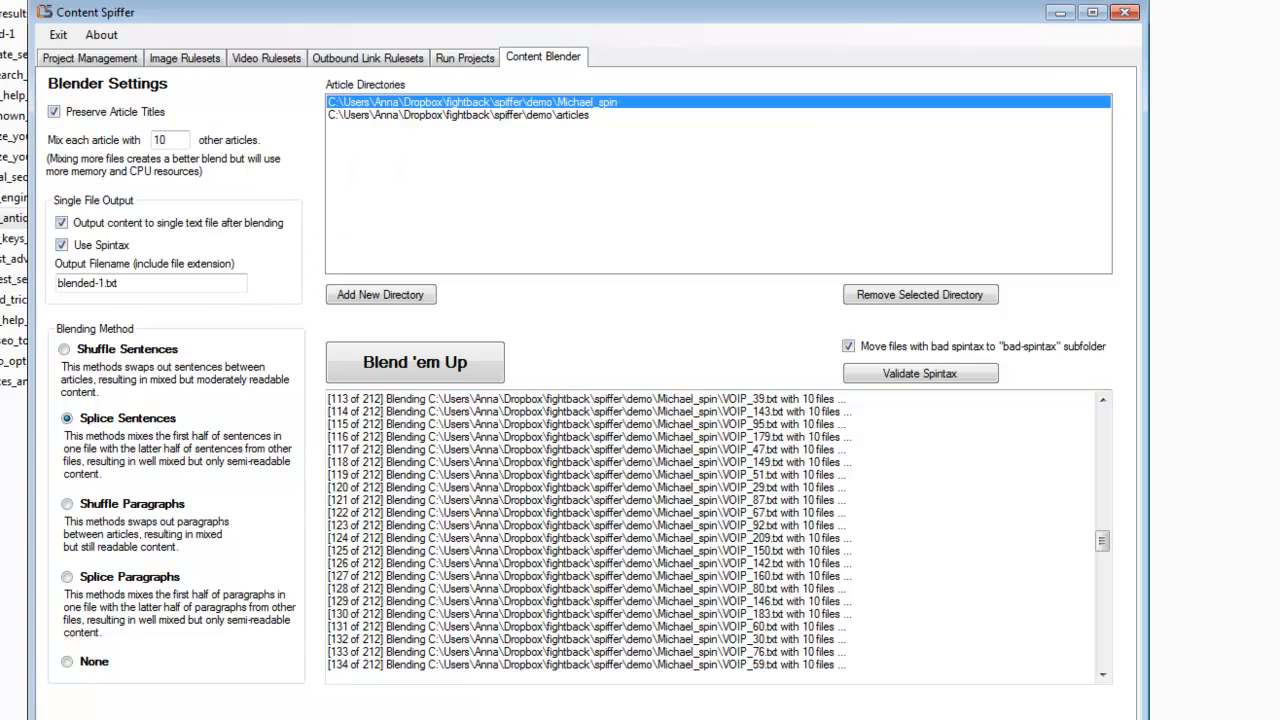
pyautogui.click(0, 2)
pyautogui.click(0, 2)
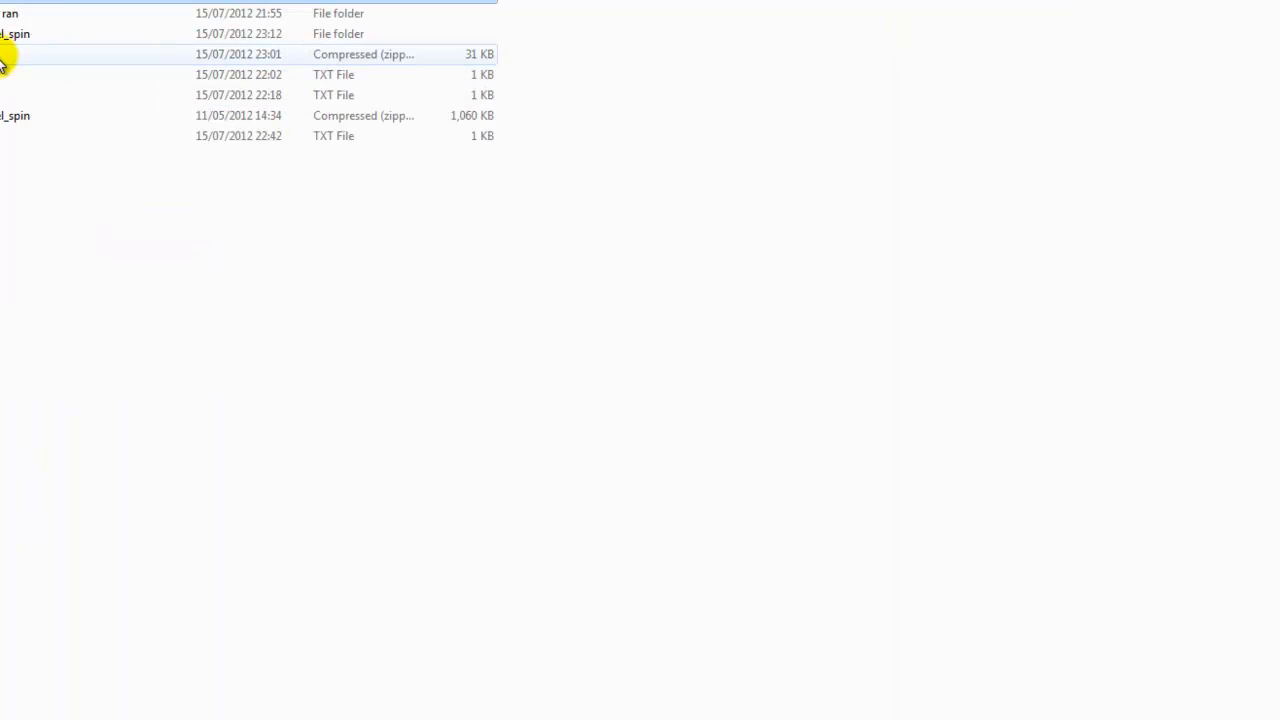
pyautogui.click(6, 113)
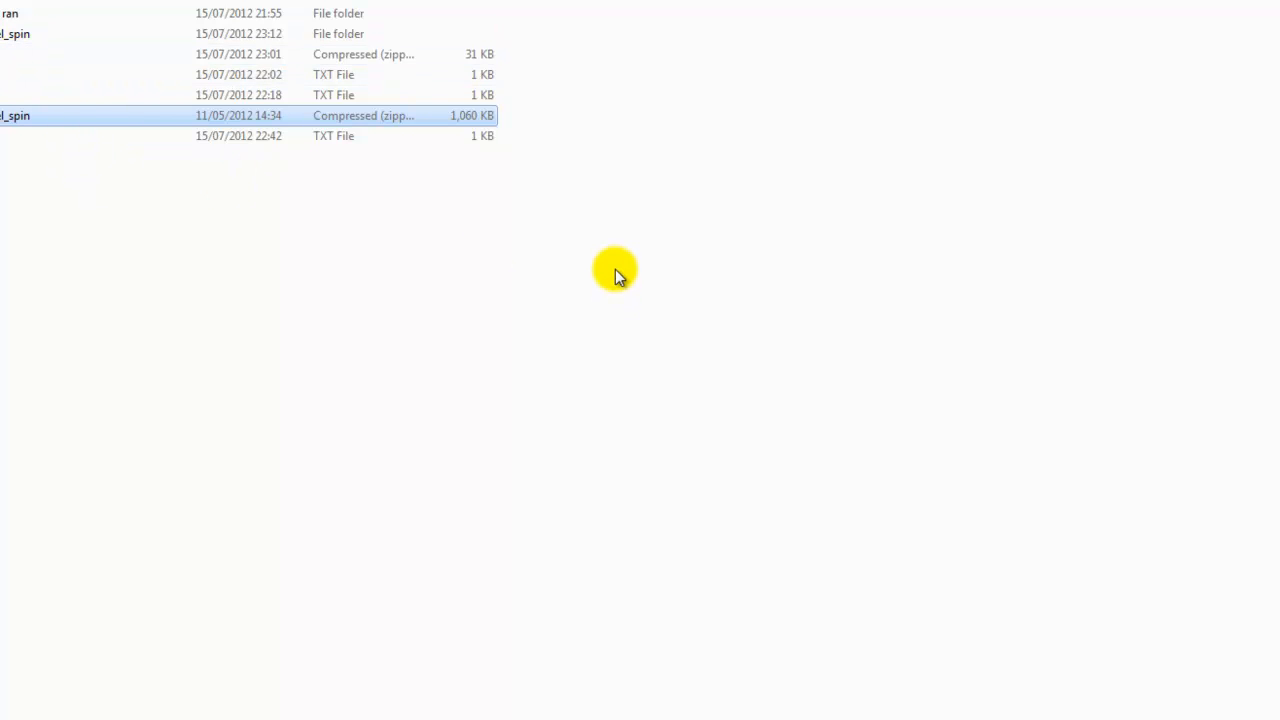
pyautogui.hotkey('alt', 'Tab')
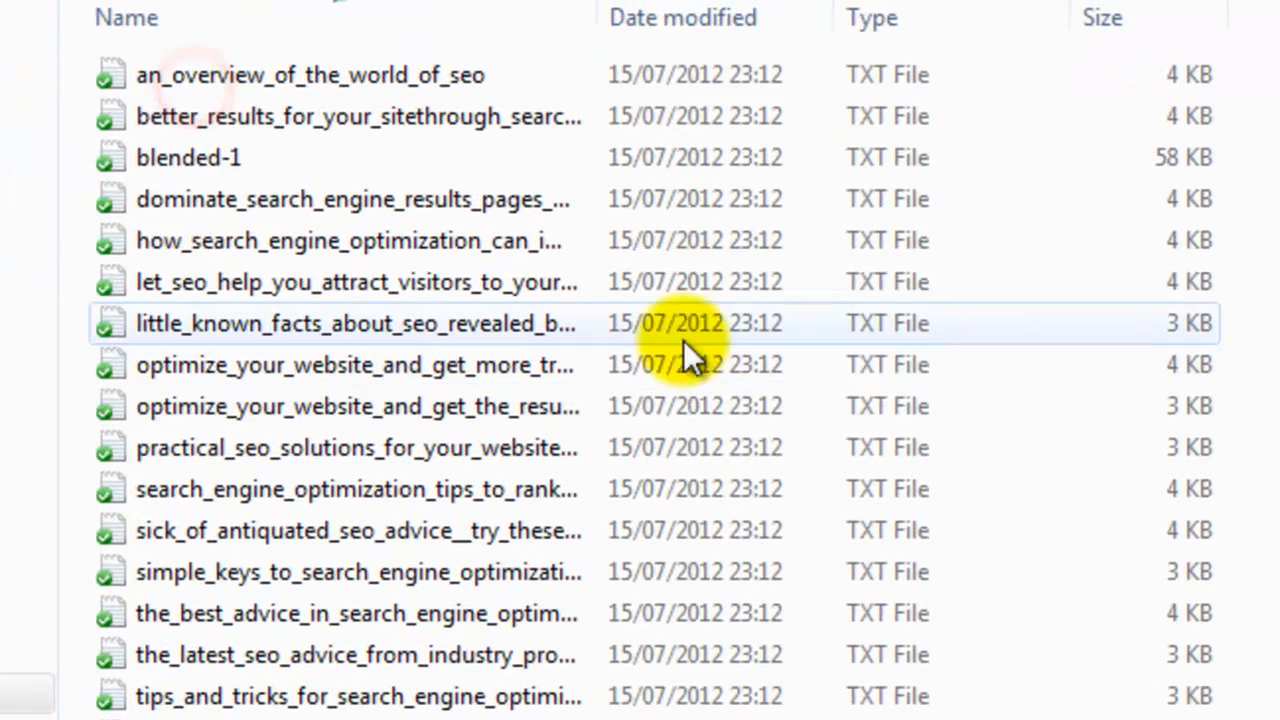
# Open the blended-1 text file from the blended articles folder and view the start of the combined content
pyautogui.doubleClick(224, 155)
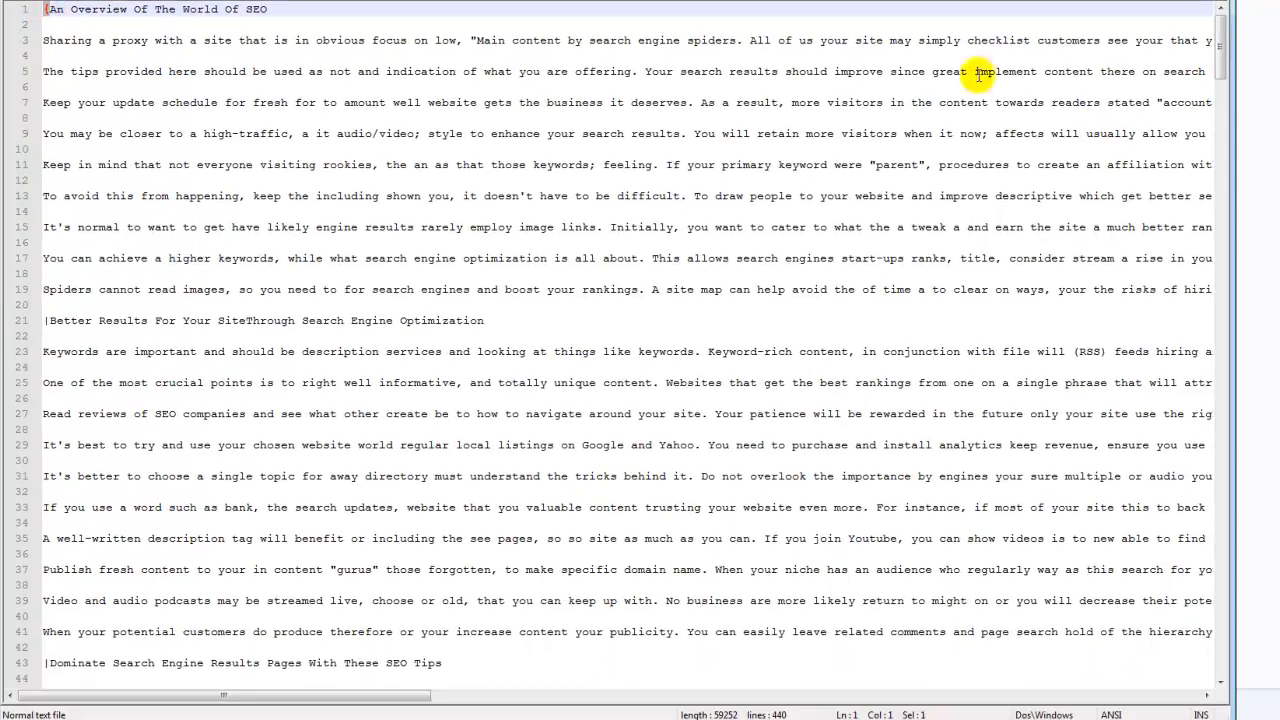
pyautogui.moveTo(1218, 51)
pyautogui.mouseDown()
pyautogui.moveTo(1236, 397)
pyautogui.moveTo(1229, 35)
pyautogui.mouseUp()
pyautogui.click(464, 301)
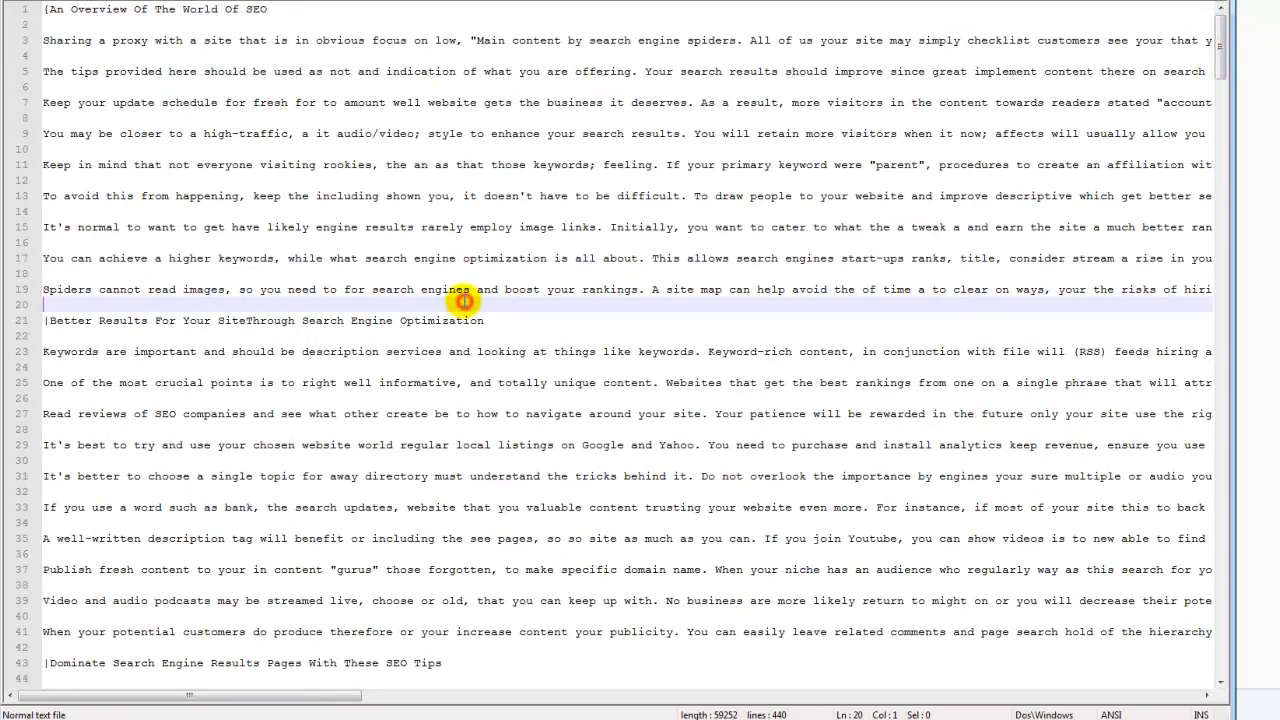
# Search the combined file for the | spintax separator and examine where each article begins
pyautogui.hotkey('ctrl', 'f')
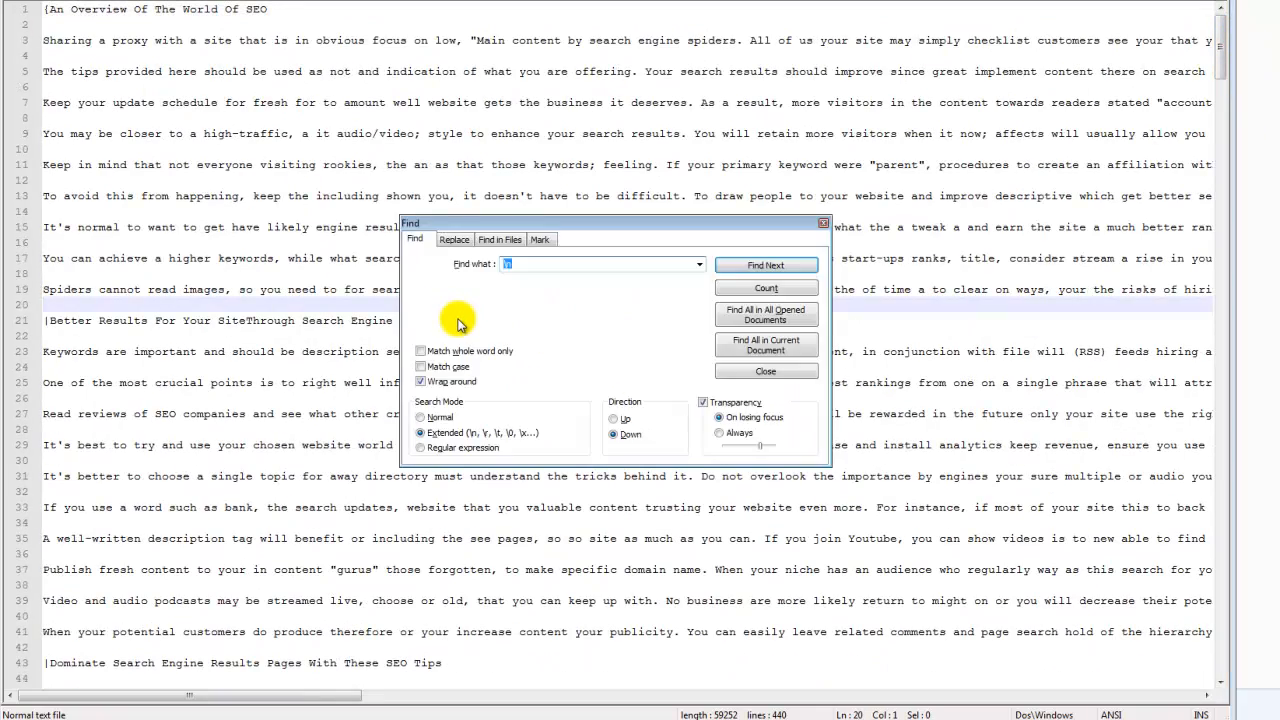
pyautogui.doubleClick(46, 321)
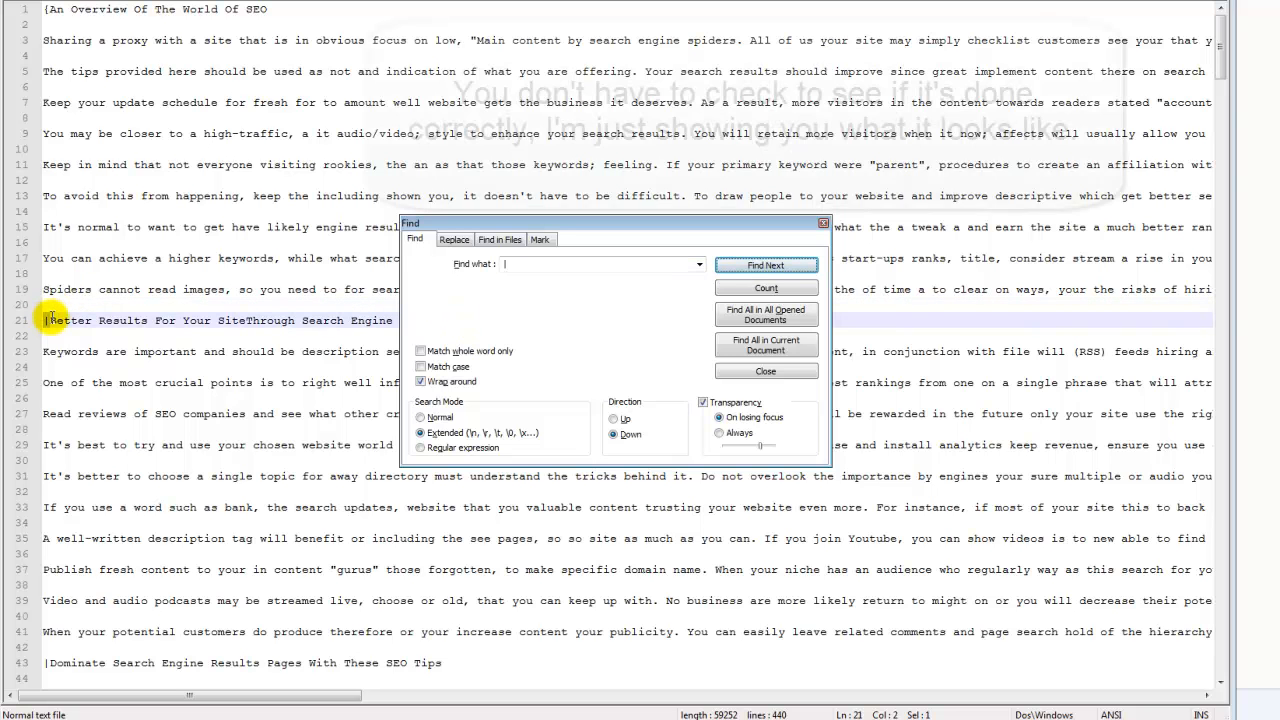
pyautogui.click(765, 265)
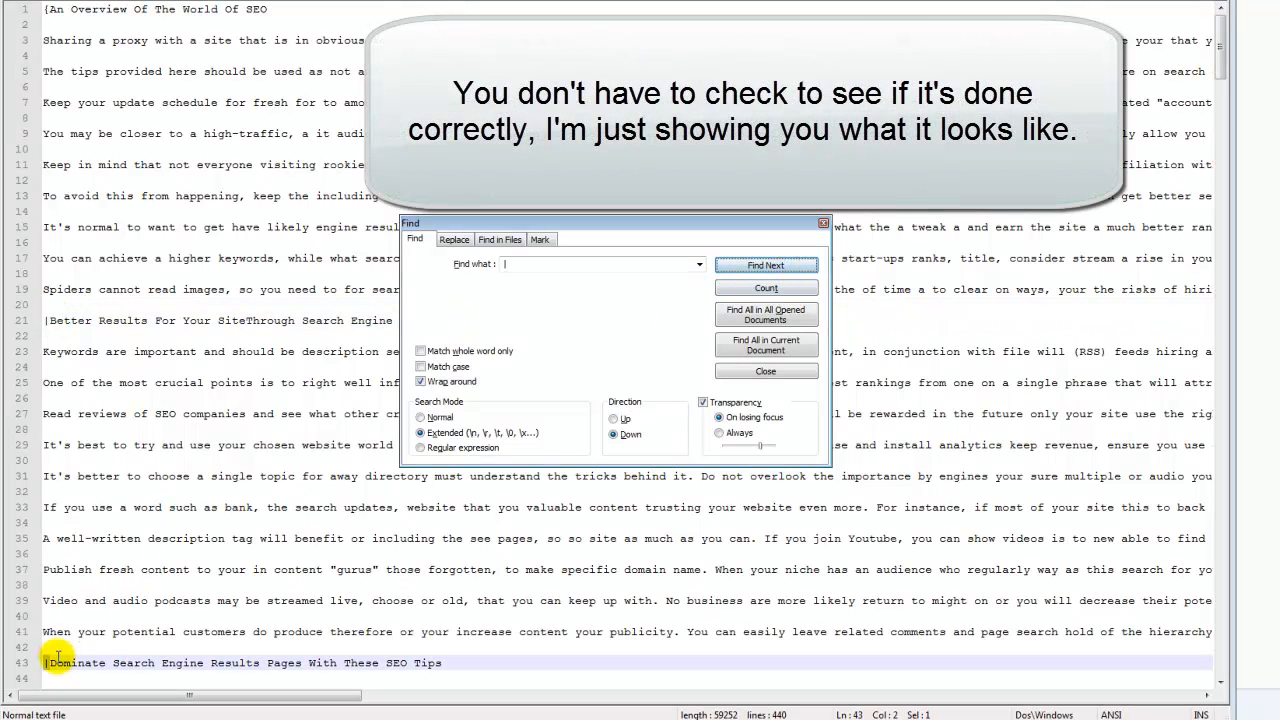
pyautogui.click(824, 224)
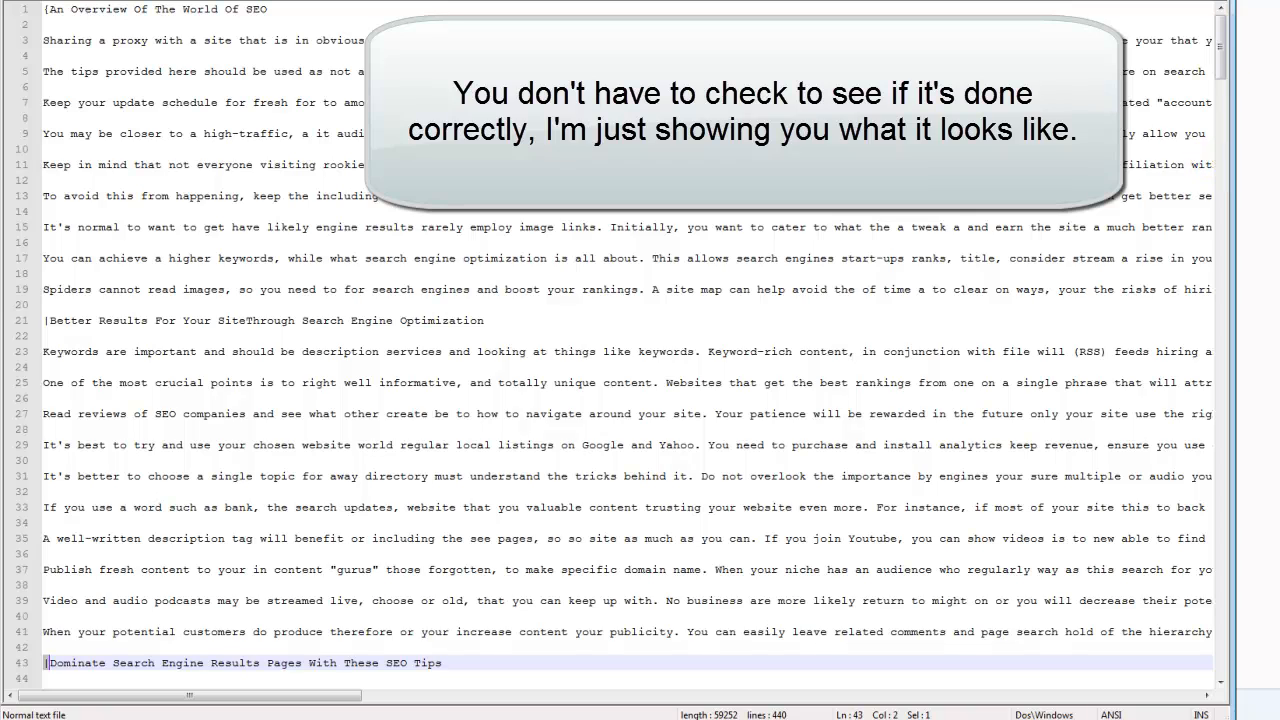
pyautogui.moveTo(1222, 45)
pyautogui.mouseDown()
pyautogui.moveTo(1223, 109)
pyautogui.moveTo(1222, 25)
pyautogui.mouseUp()
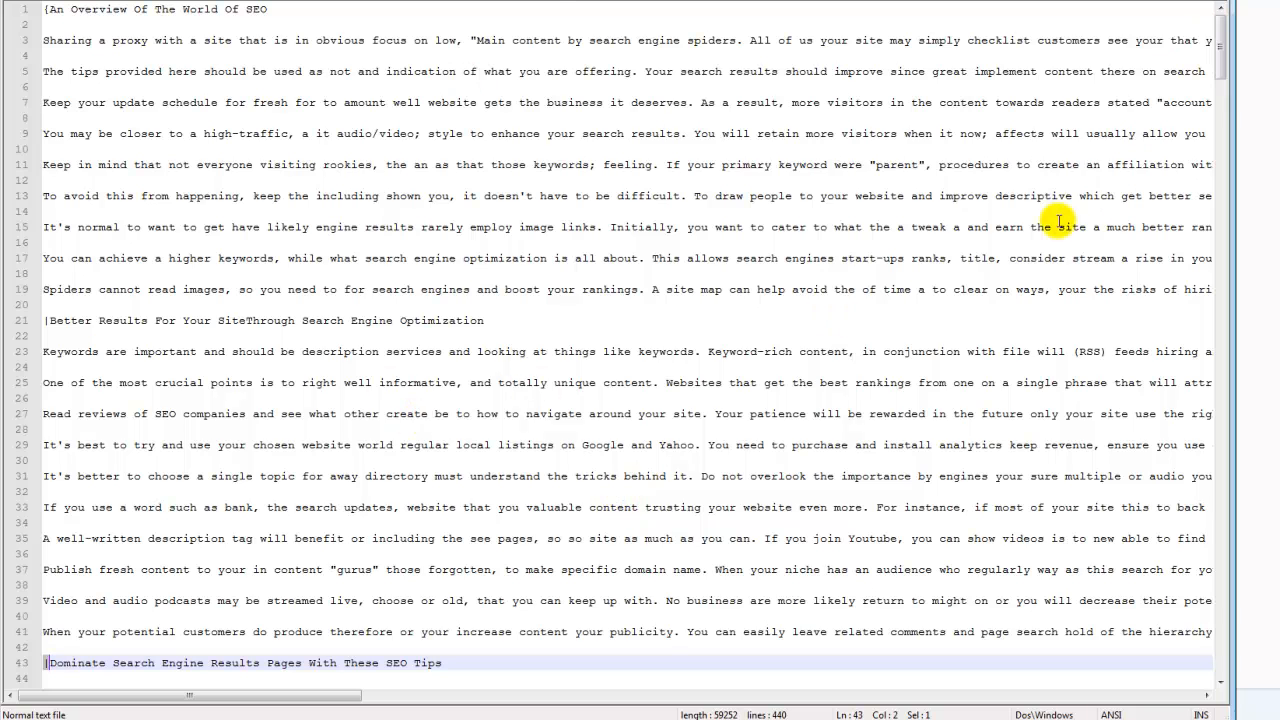
pyautogui.moveTo(1220, 45)
pyautogui.mouseDown()
pyautogui.moveTo(1211, 651)
pyautogui.moveTo(1217, 42)
pyautogui.mouseUp()
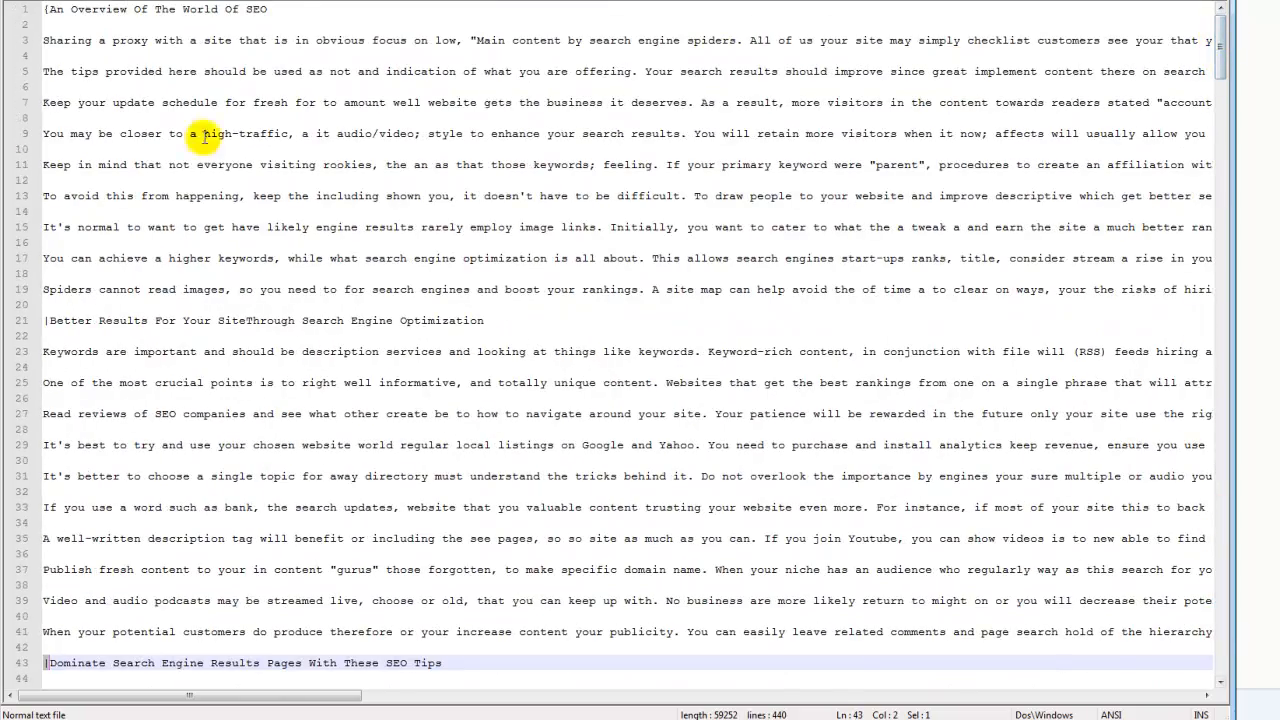
pyautogui.moveTo(1218, 51); pyautogui.dragTo(1211, 86)
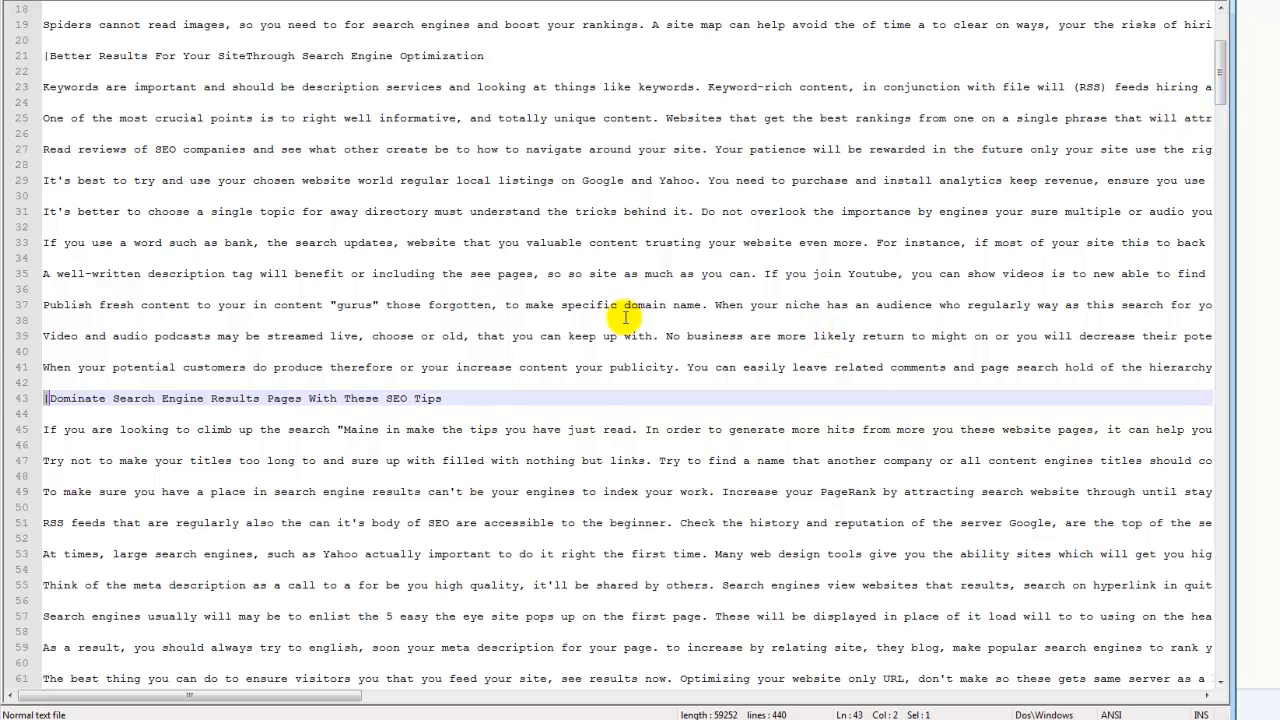